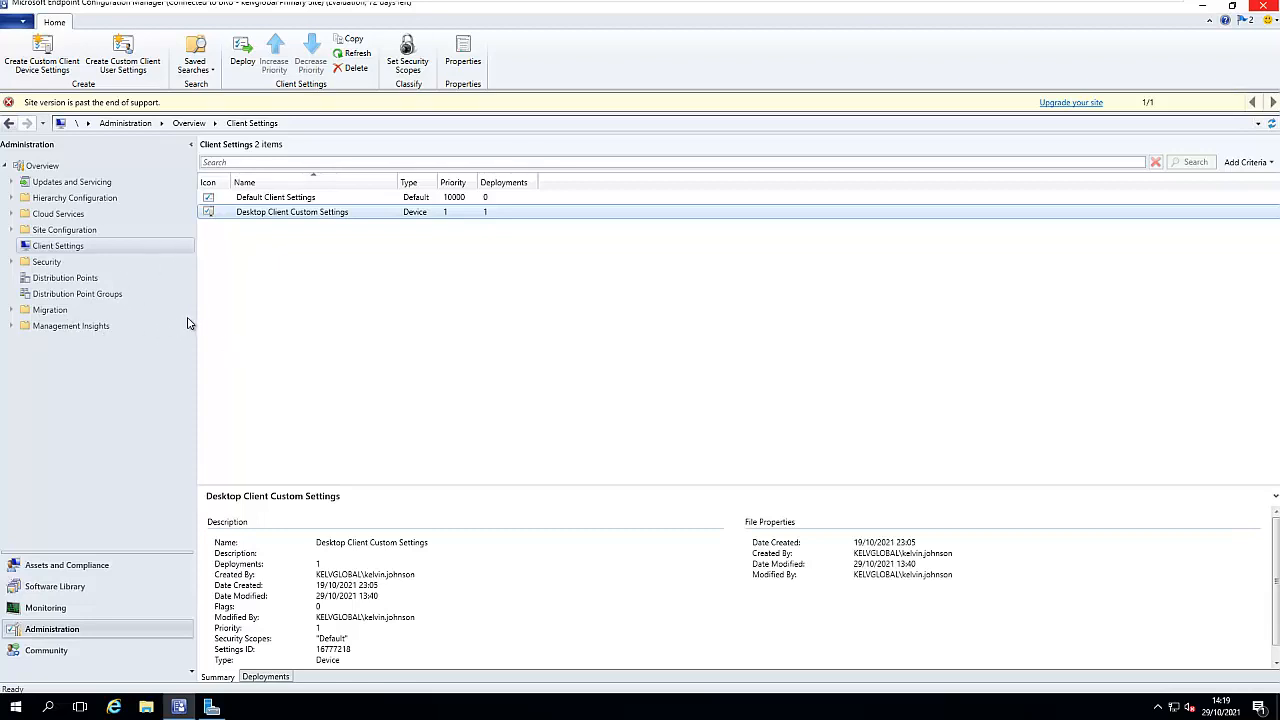
Add the Software Inventory category to the Desktop Client Custom Settings and open that category's device settings.
right_click(287, 217)
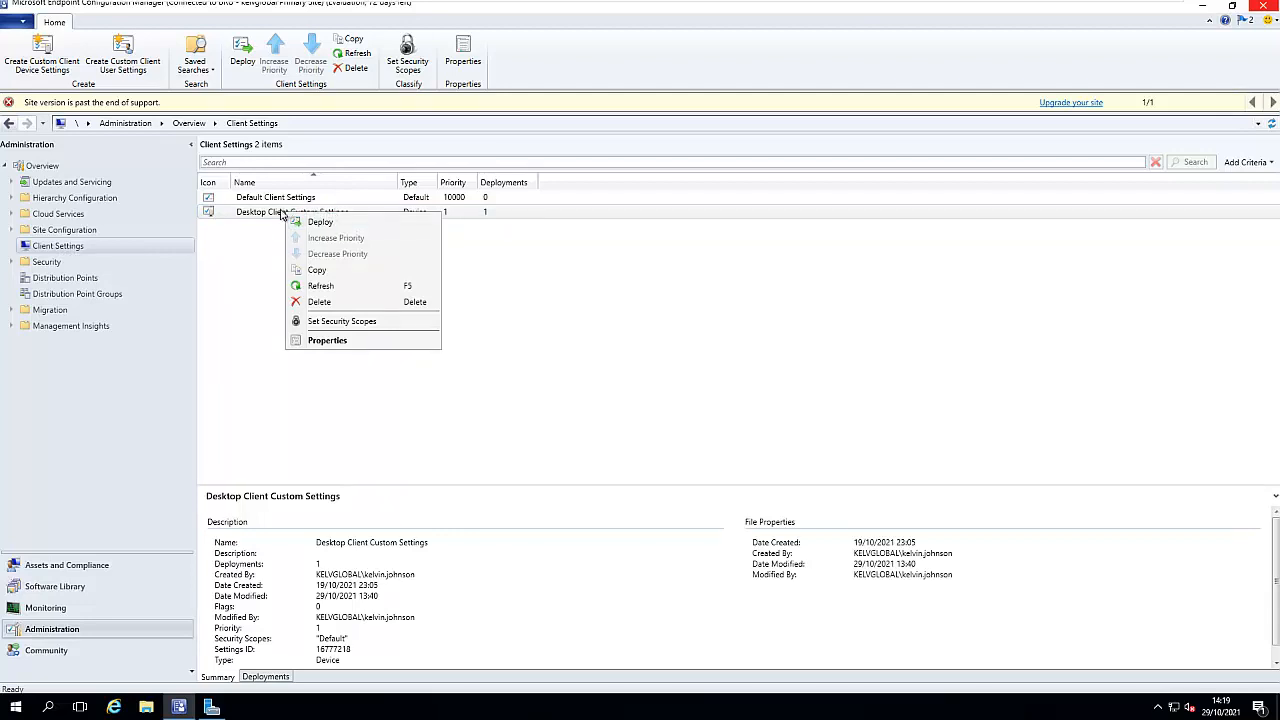
click(329, 340)
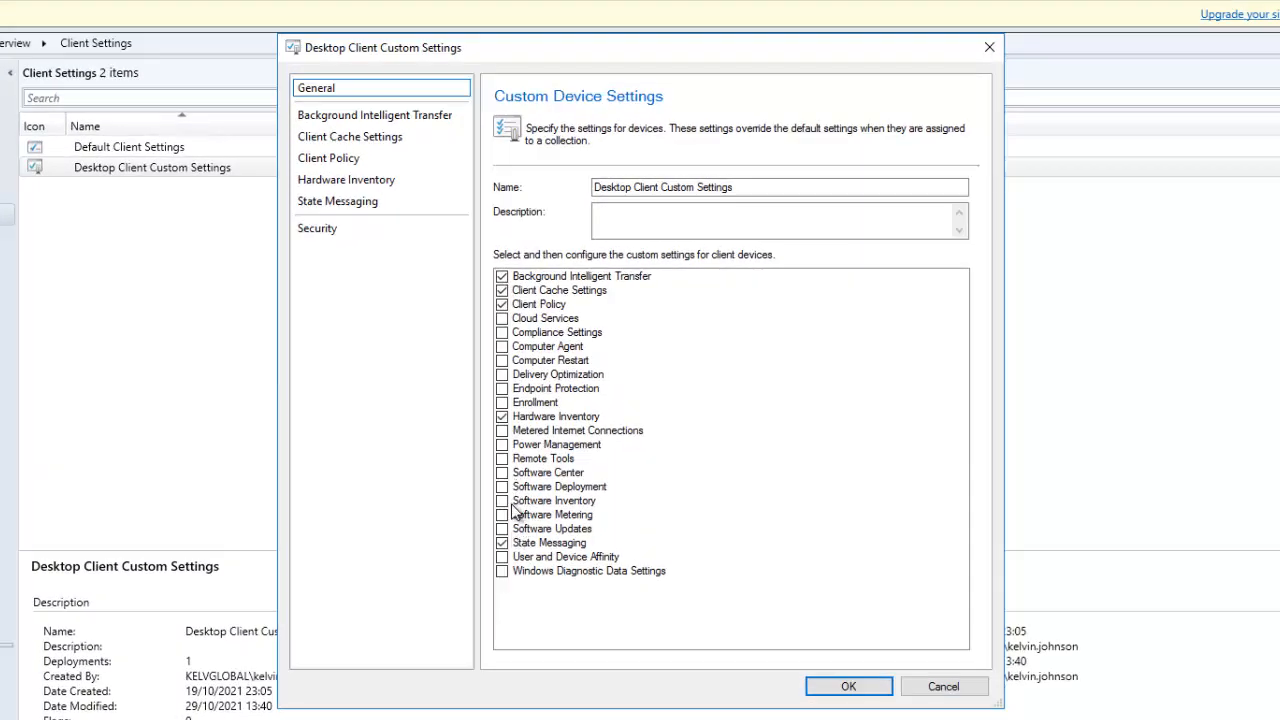
click(510, 501)
click(503, 501)
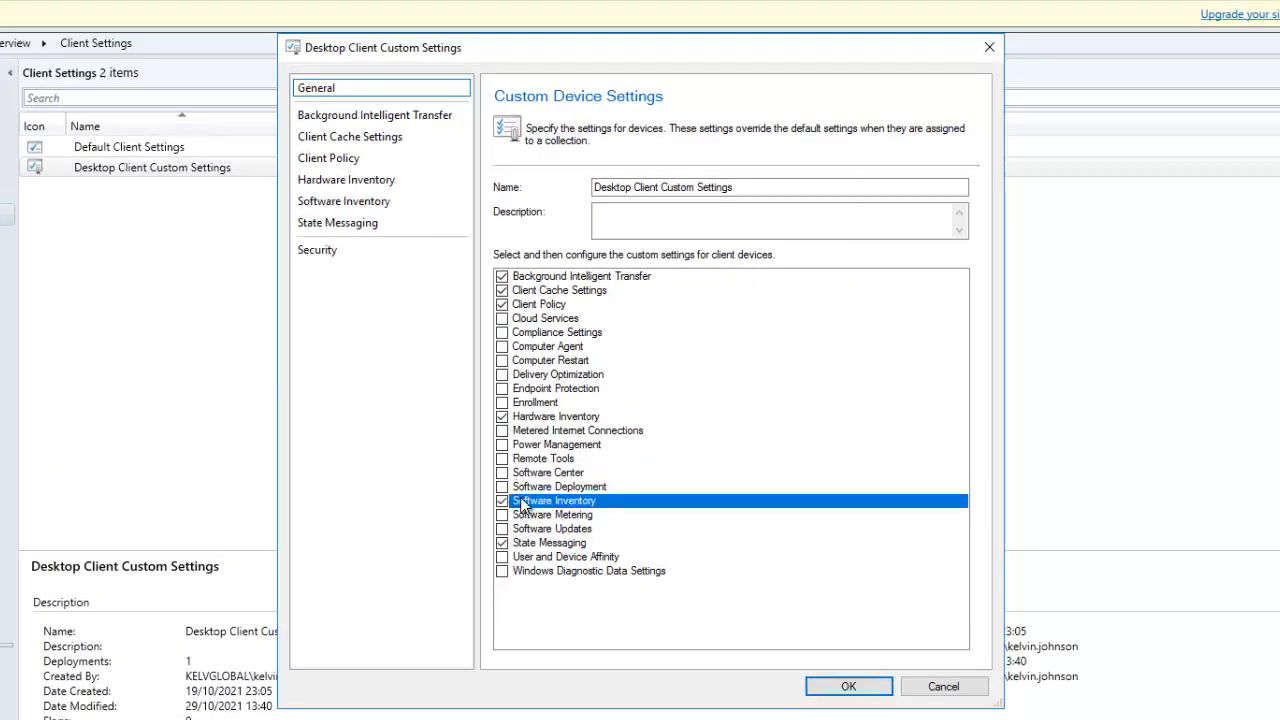
click(365, 202)
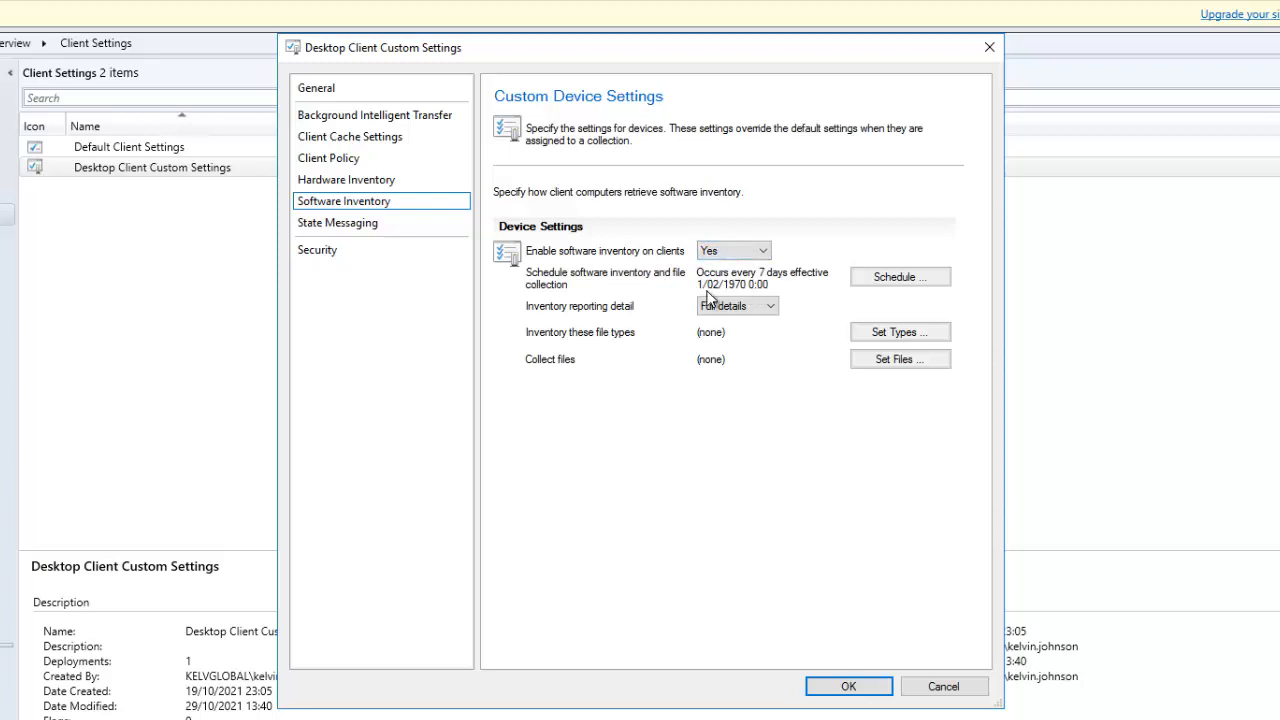
Set the software inventory and file collection schedule to run every 1 day, with inventory reporting detail set to Full details.
click(886, 276)
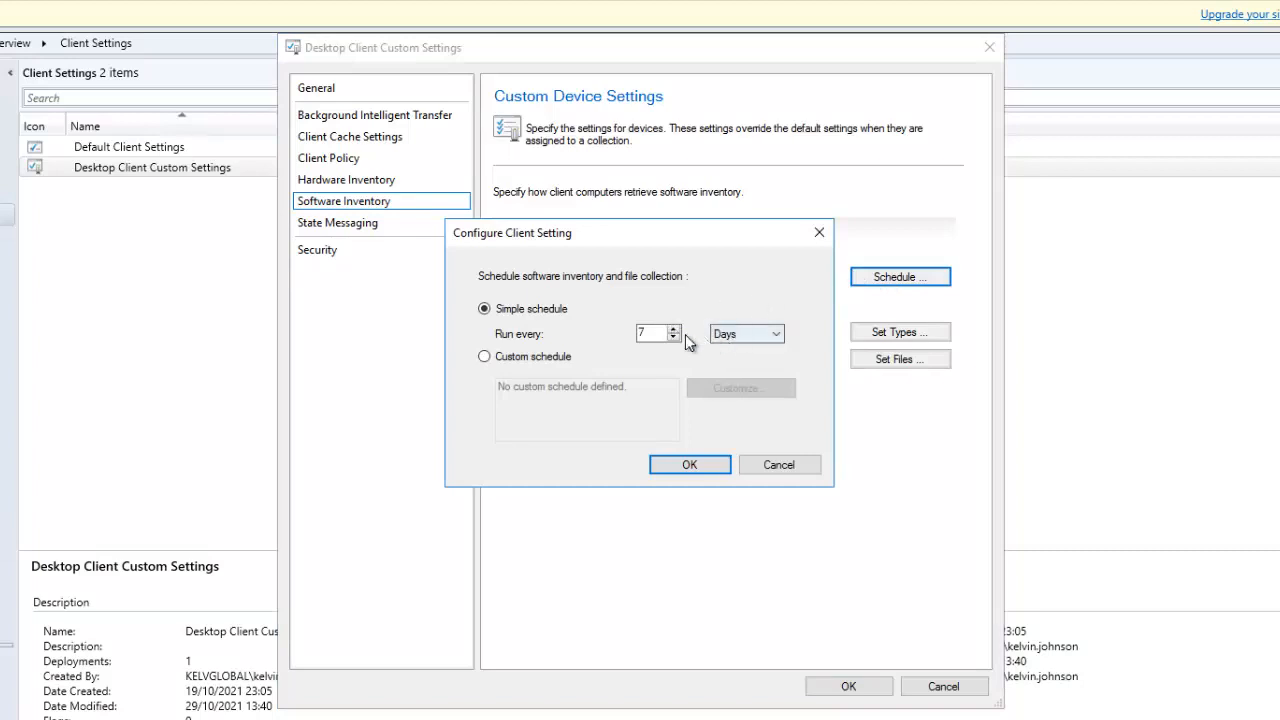
drag(662, 334, 592, 334)
text(1)
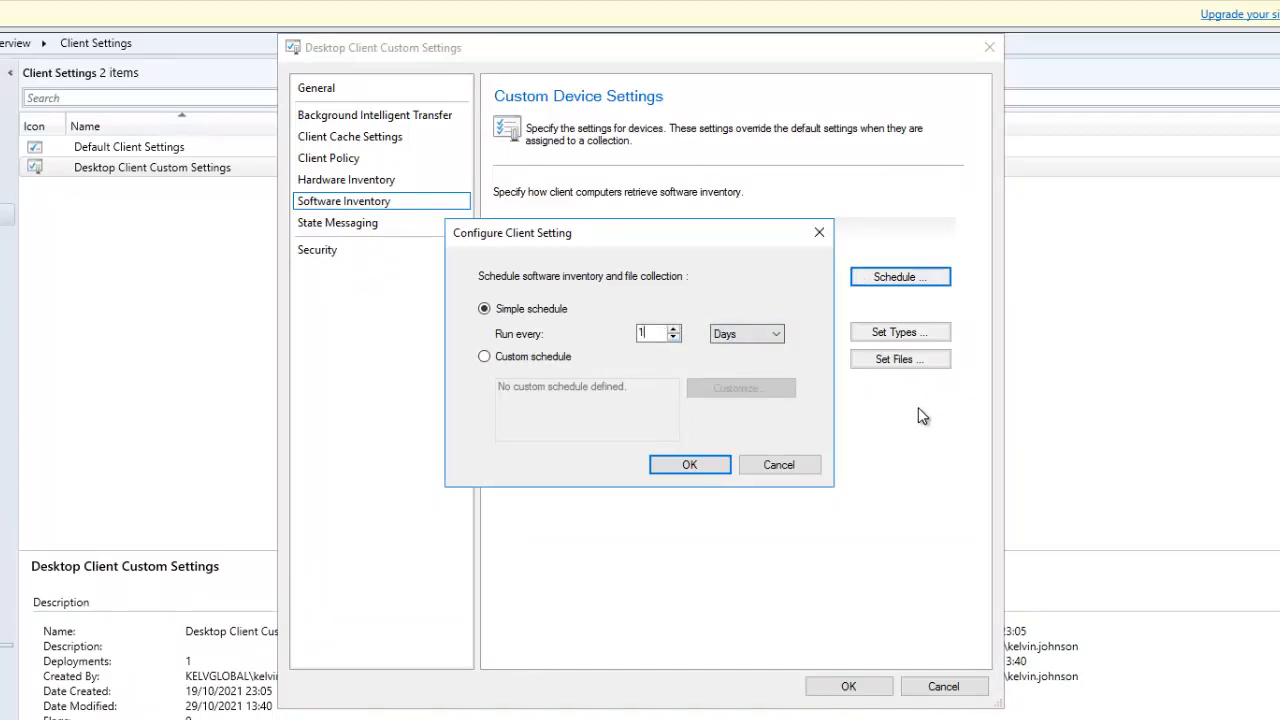
click(687, 465)
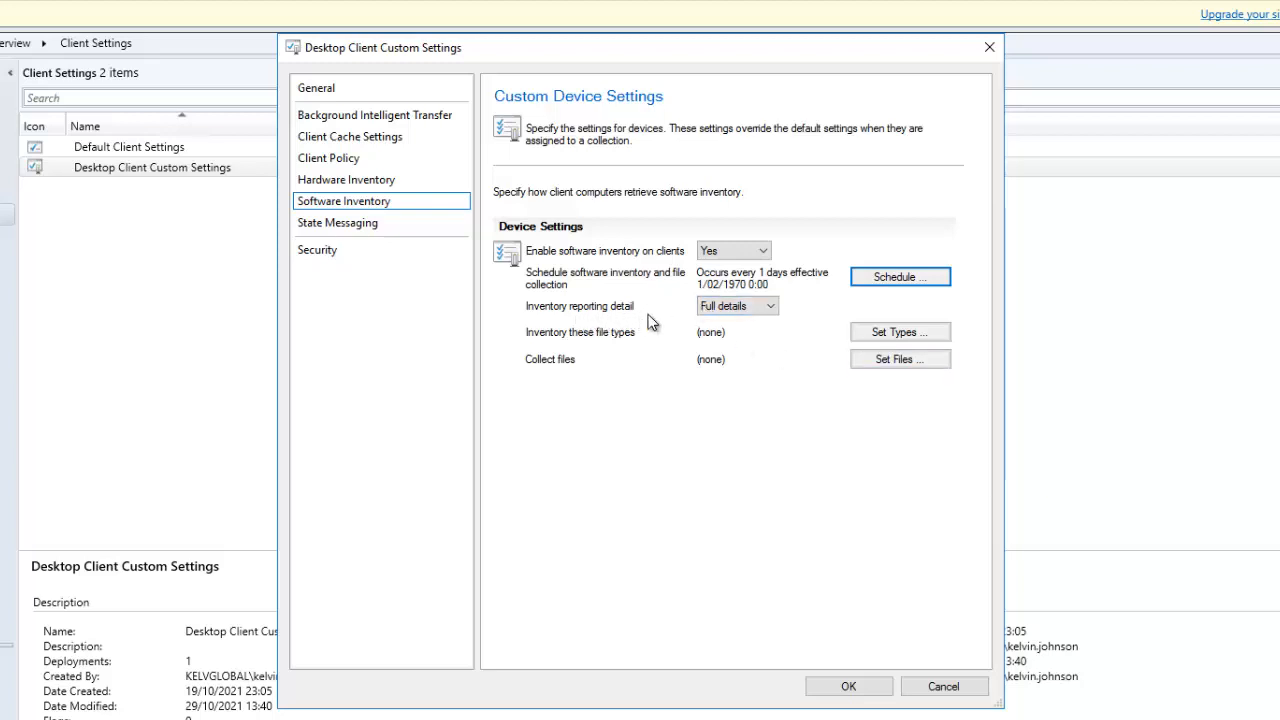
click(712, 306)
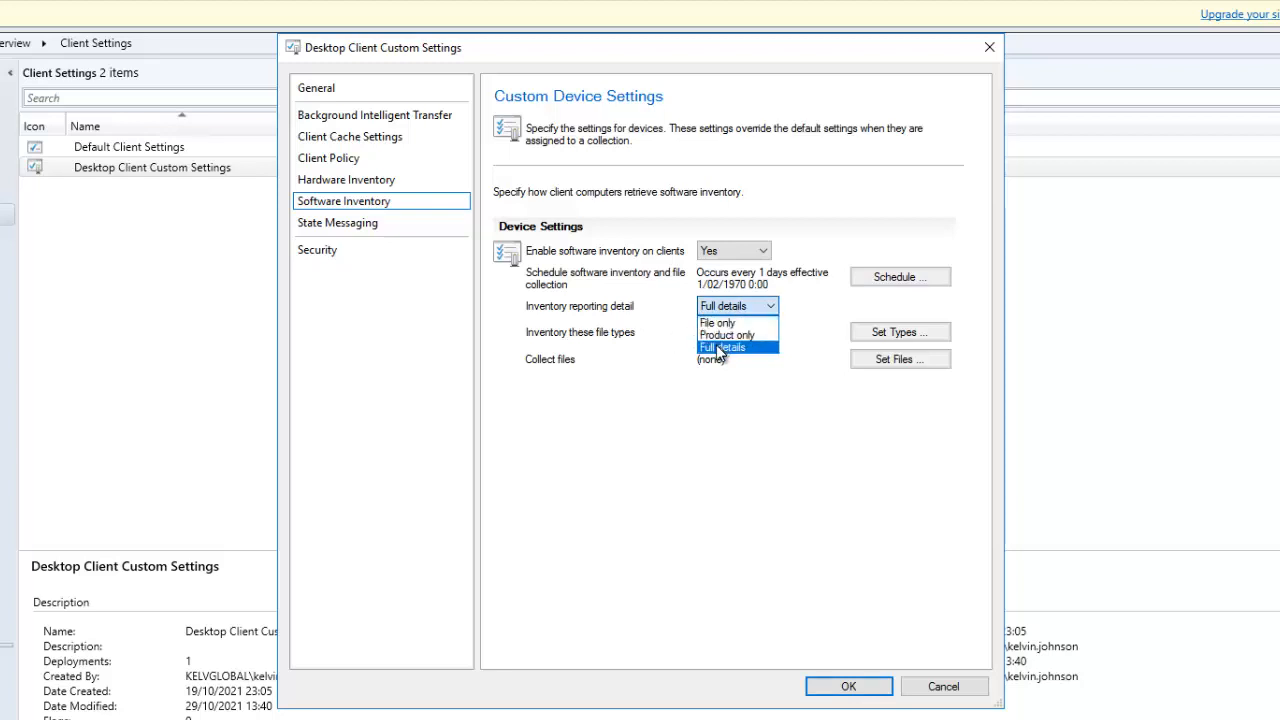
click(721, 348)
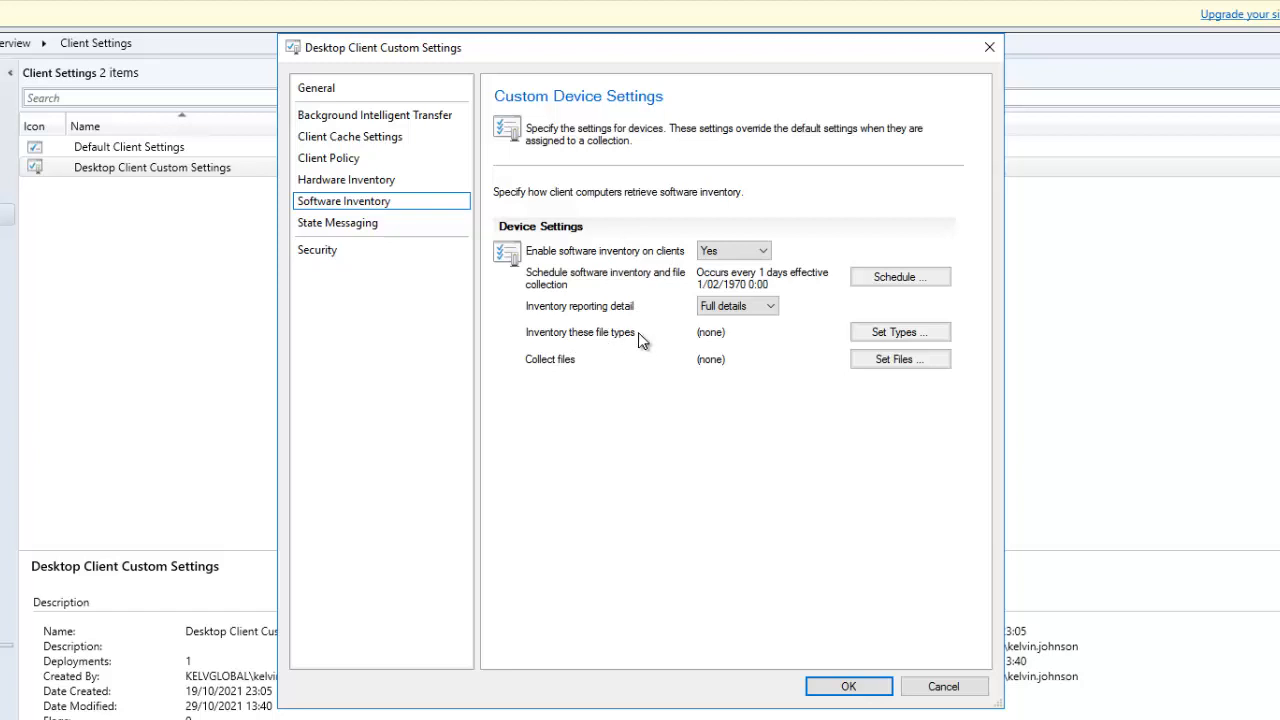
Add *.EXE to the file types that software inventory covers, leaving the default path and exclusions.
click(886, 334)
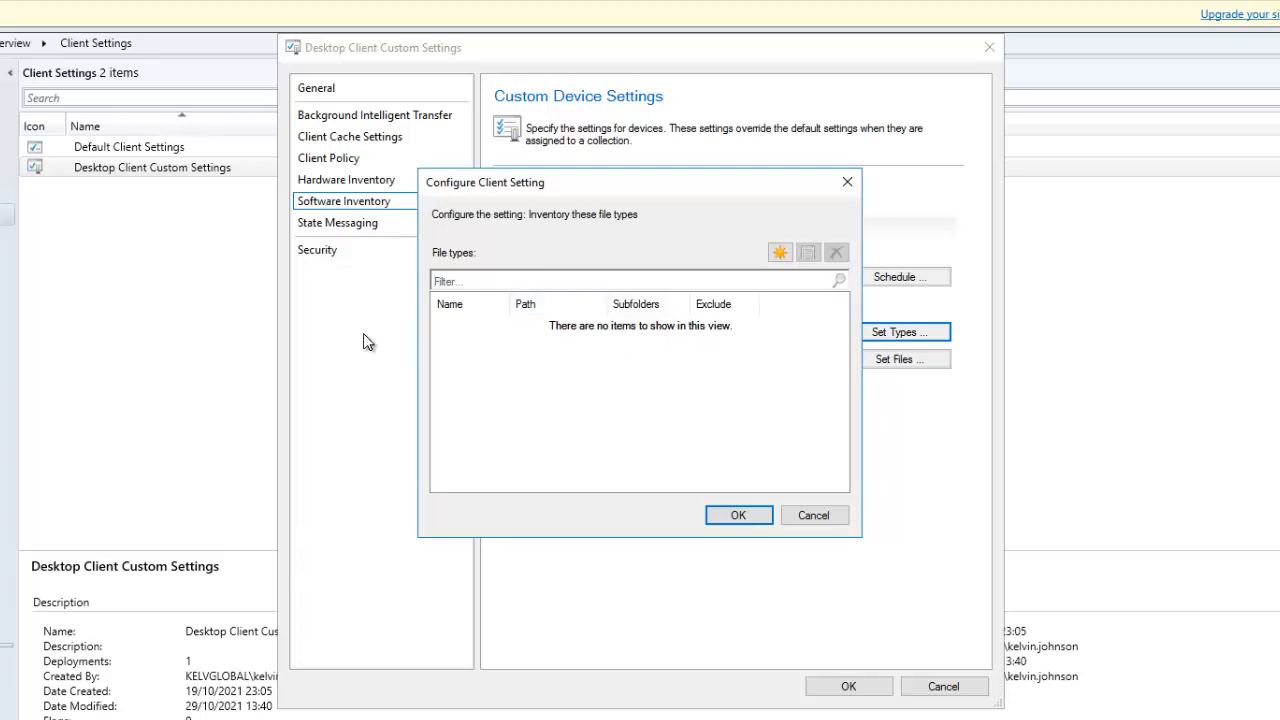
click(780, 254)
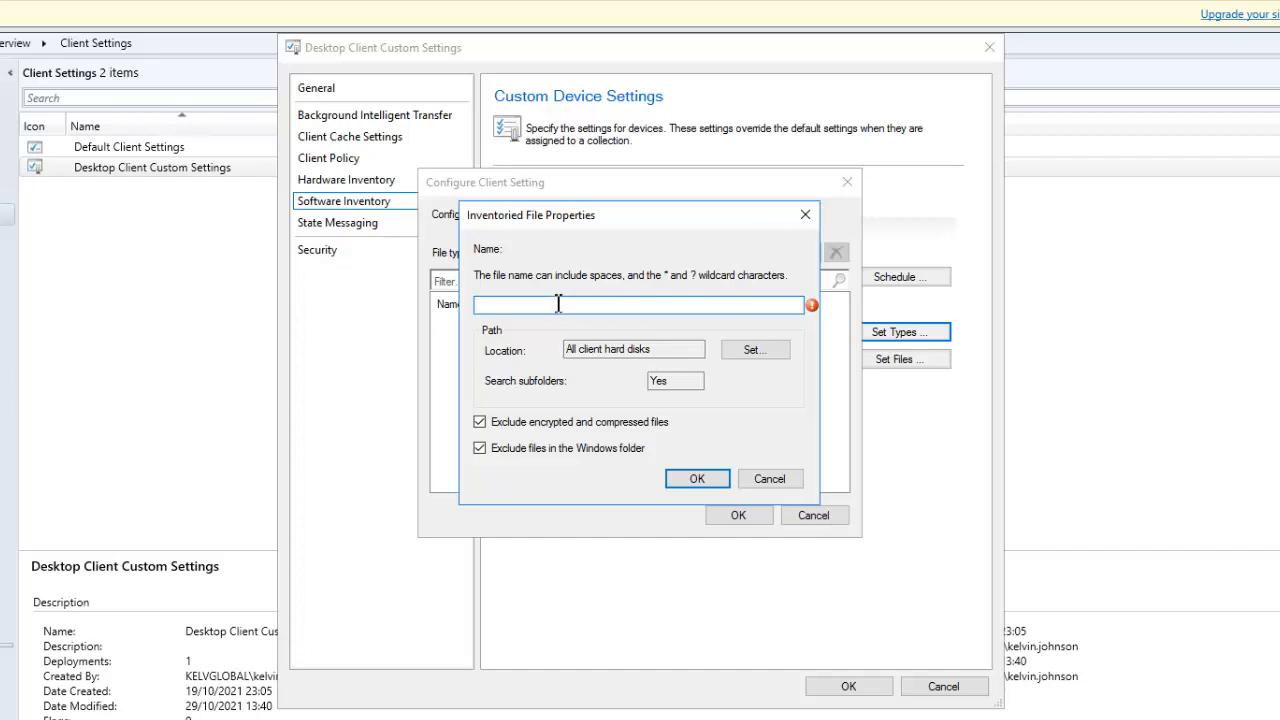
text(*.*)
double_click(480, 306)
click(578, 312)
drag(550, 305, 395, 304)
text(*.EXE)
click(693, 479)
Add *.MSI and *.PS1 as further inventoried file types with the default path and exclusions.
click(780, 254)
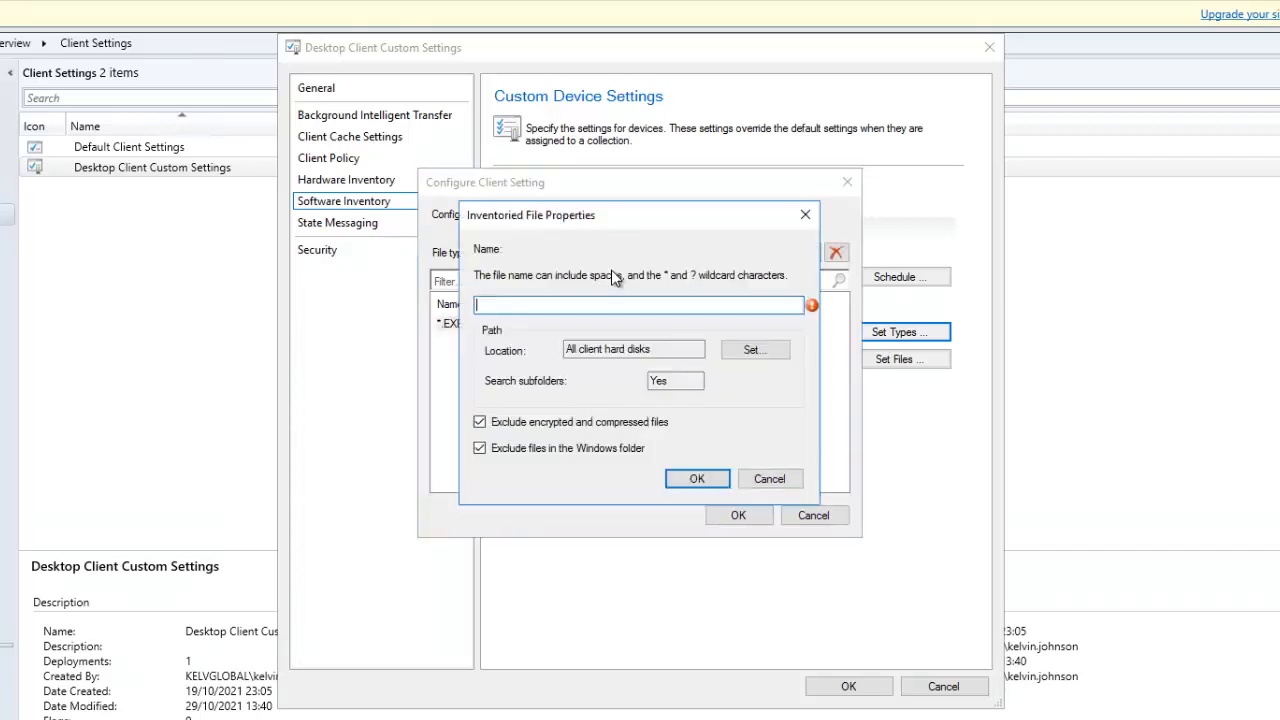
text(*.MSI)
click(690, 478)
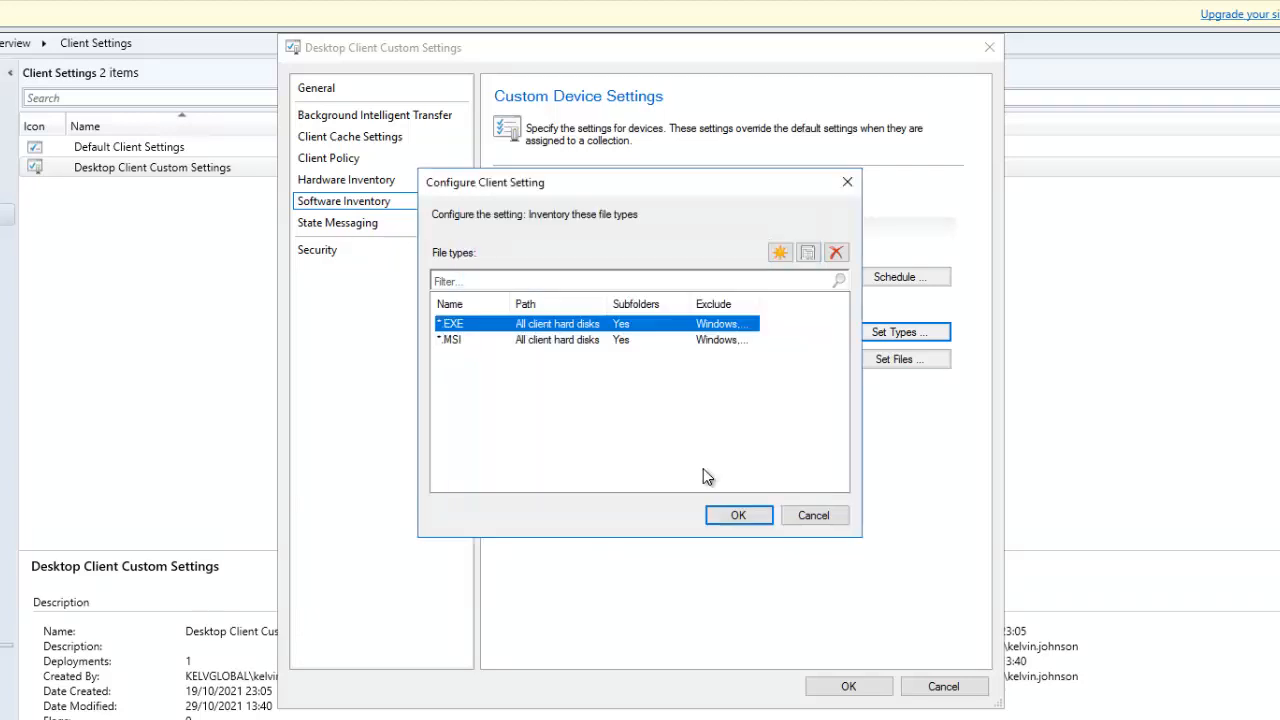
click(780, 253)
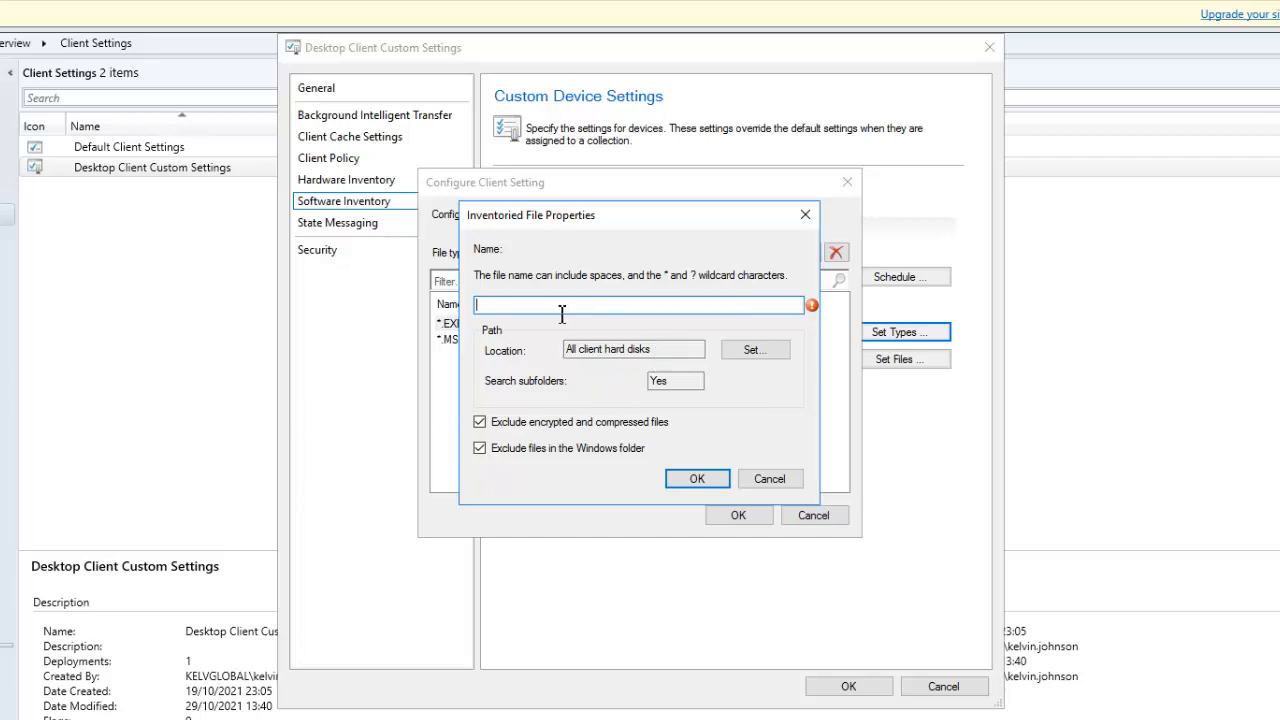
text(*.PS1)
click(697, 478)
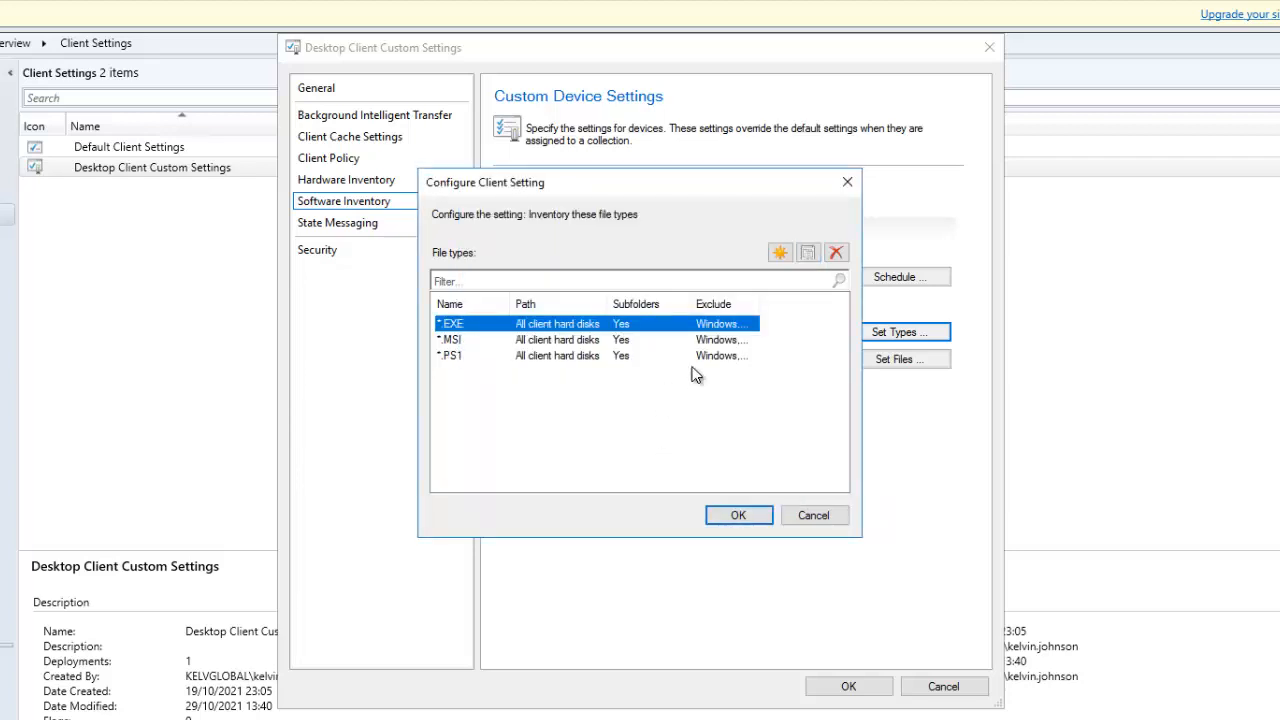
Add *.DLL as an inventoried file type and accept the file types list.
click(781, 254)
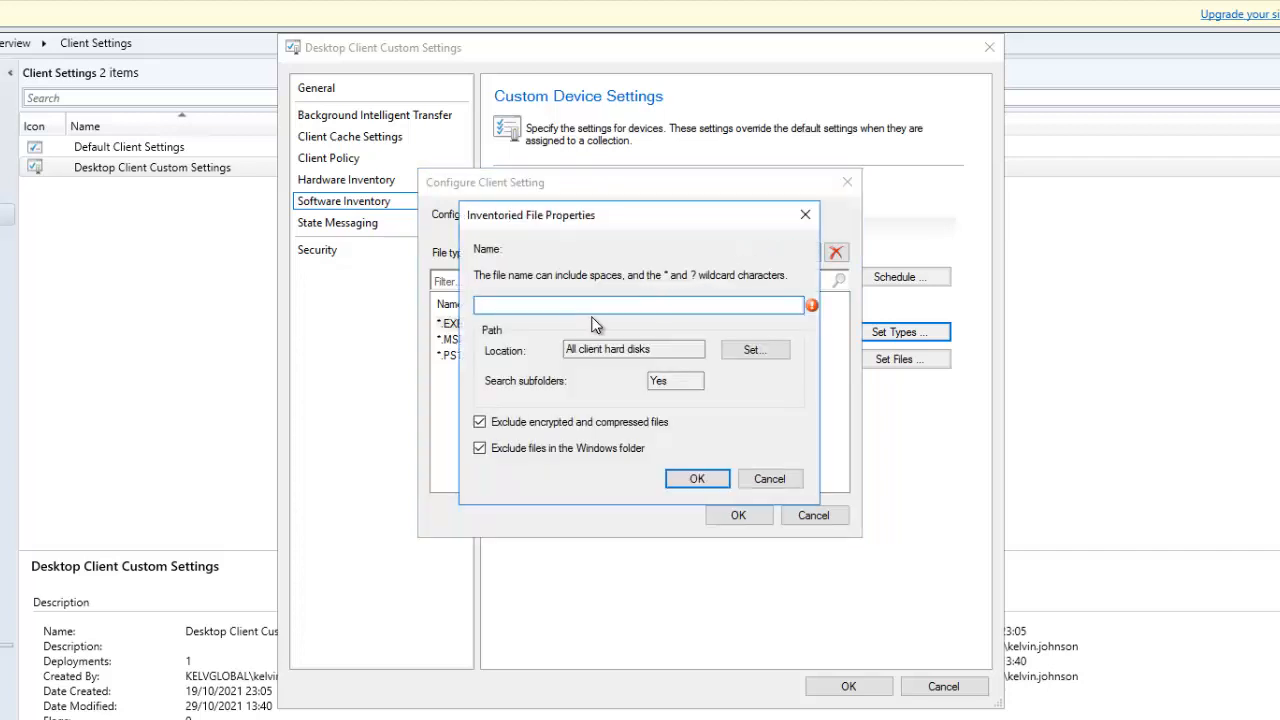
text(*.DLL)
click(700, 479)
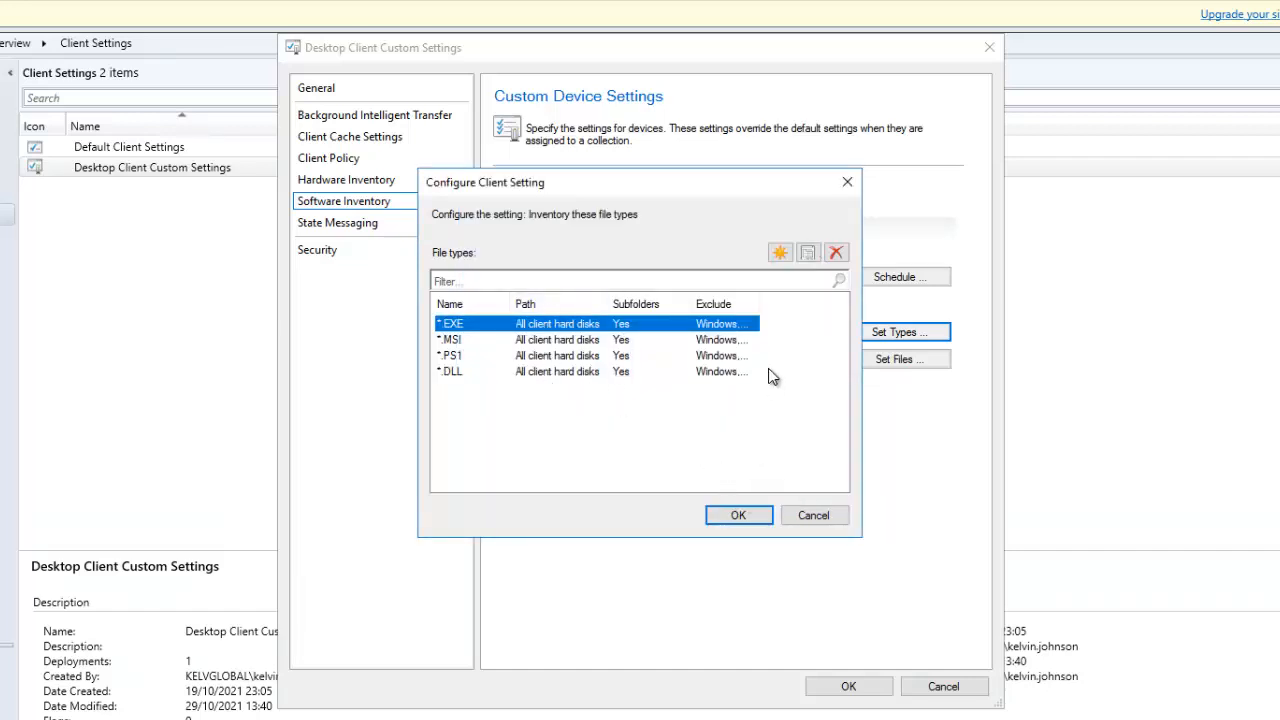
click(737, 515)
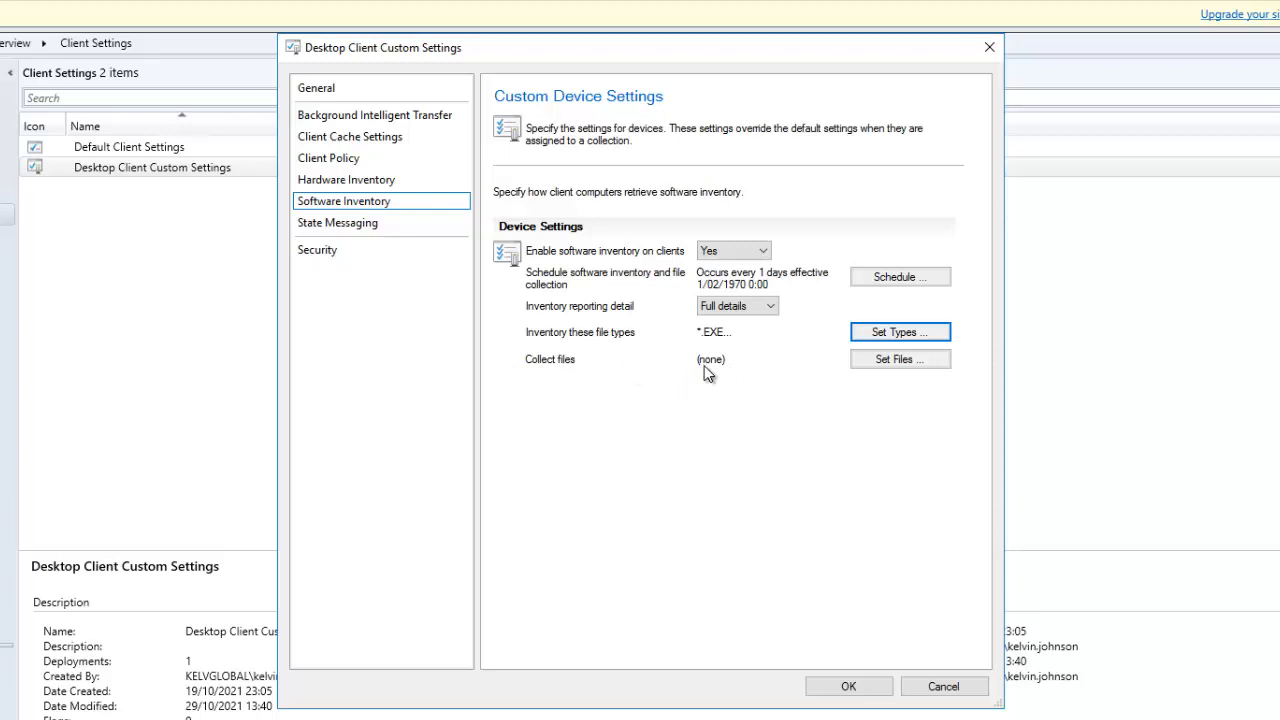
click(892, 362)
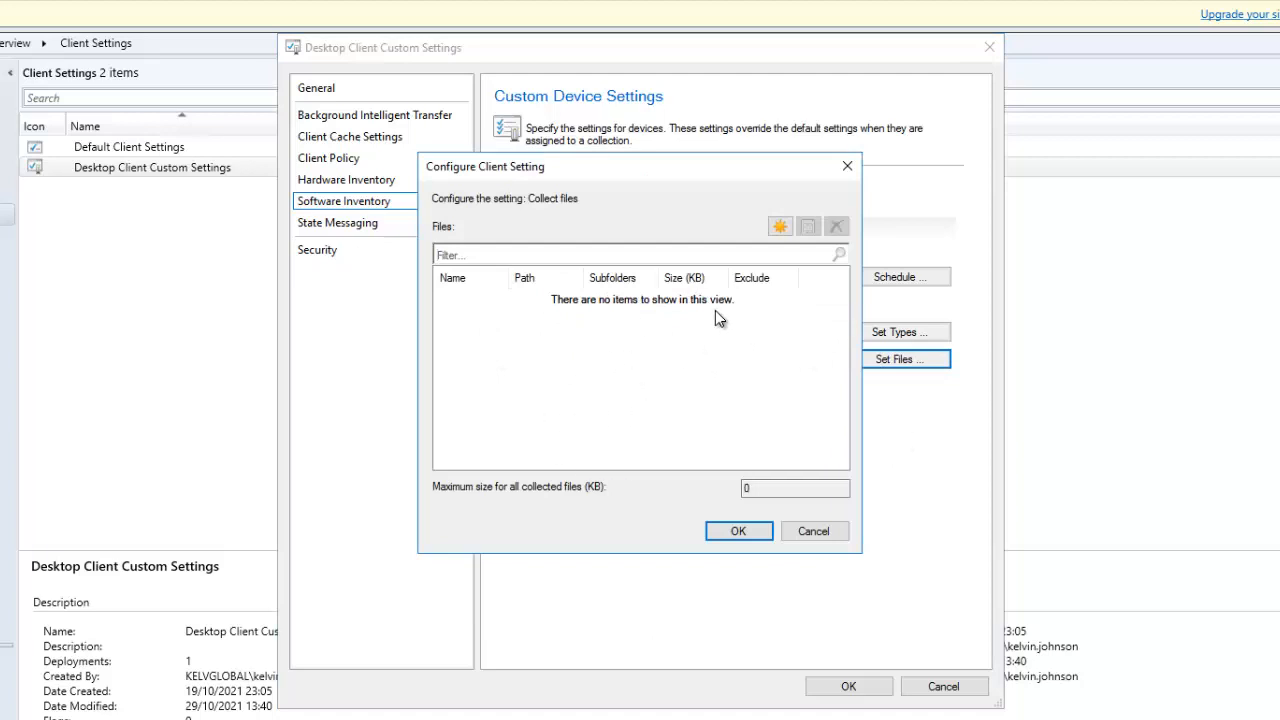
click(778, 229)
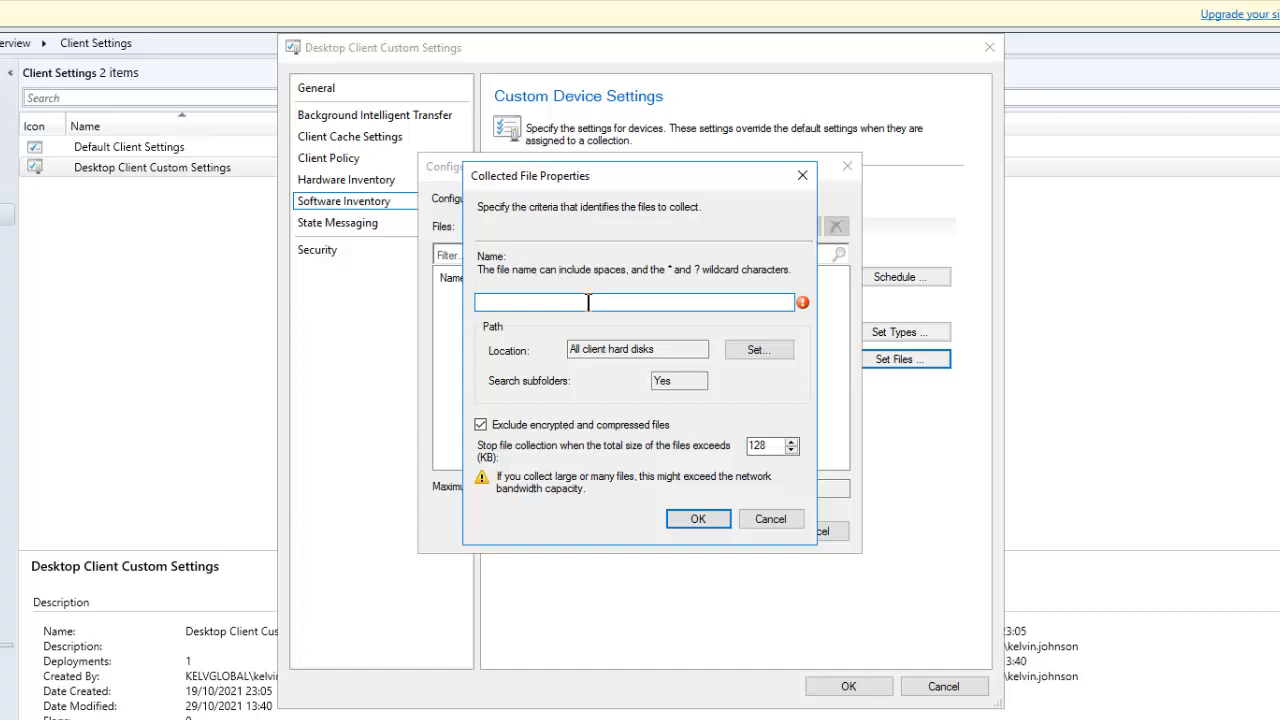
click(771, 519)
click(800, 534)
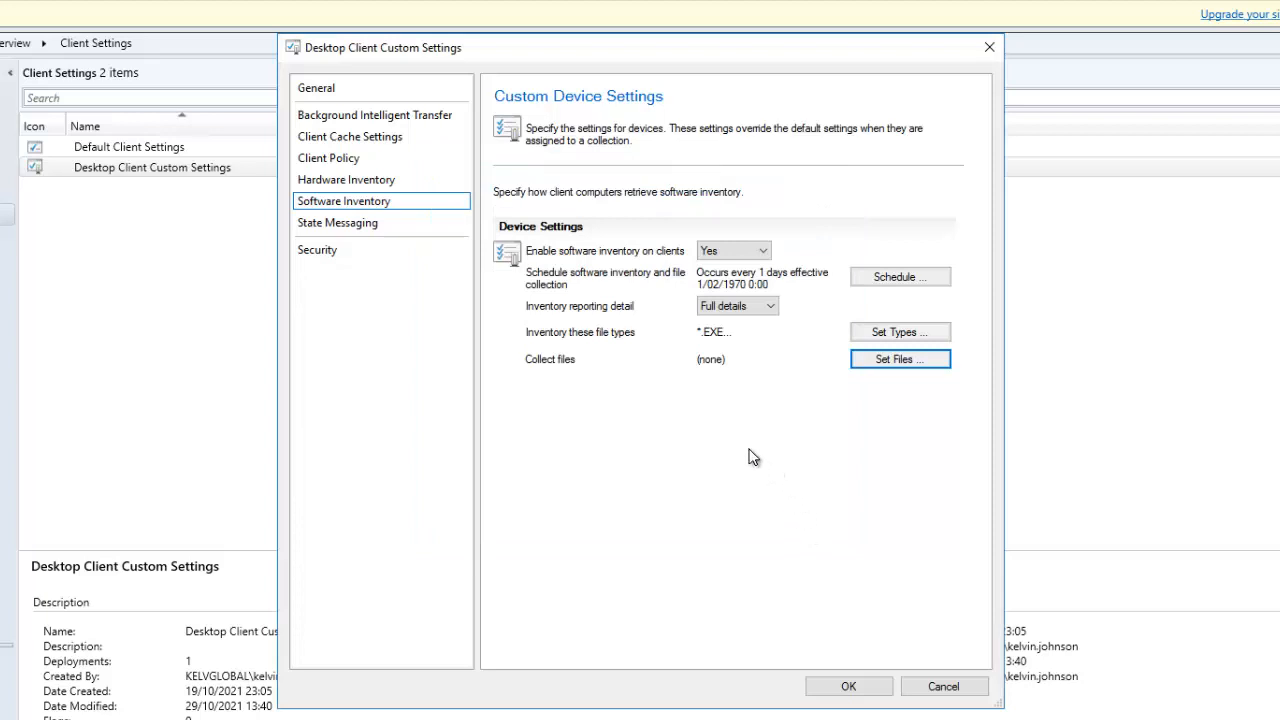
Save the changes to the Desktop Client Custom Settings and start deploying them to a device collection.
click(847, 686)
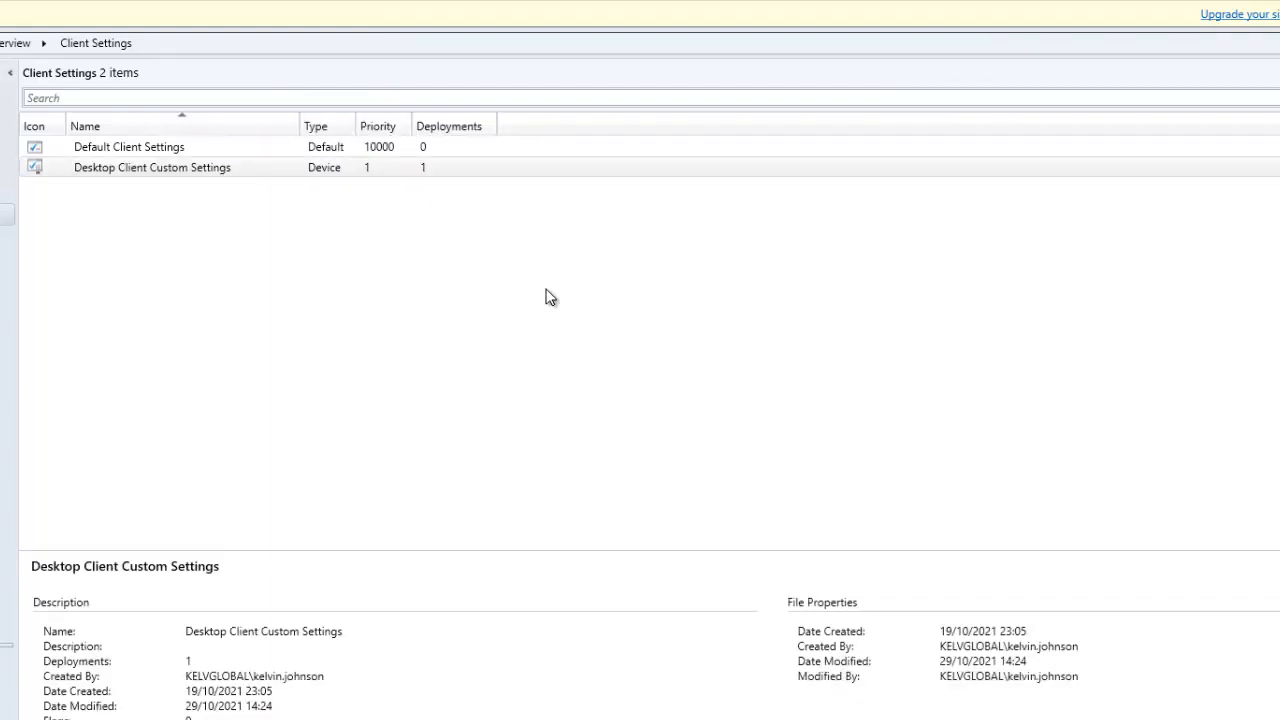
click(360, 165)
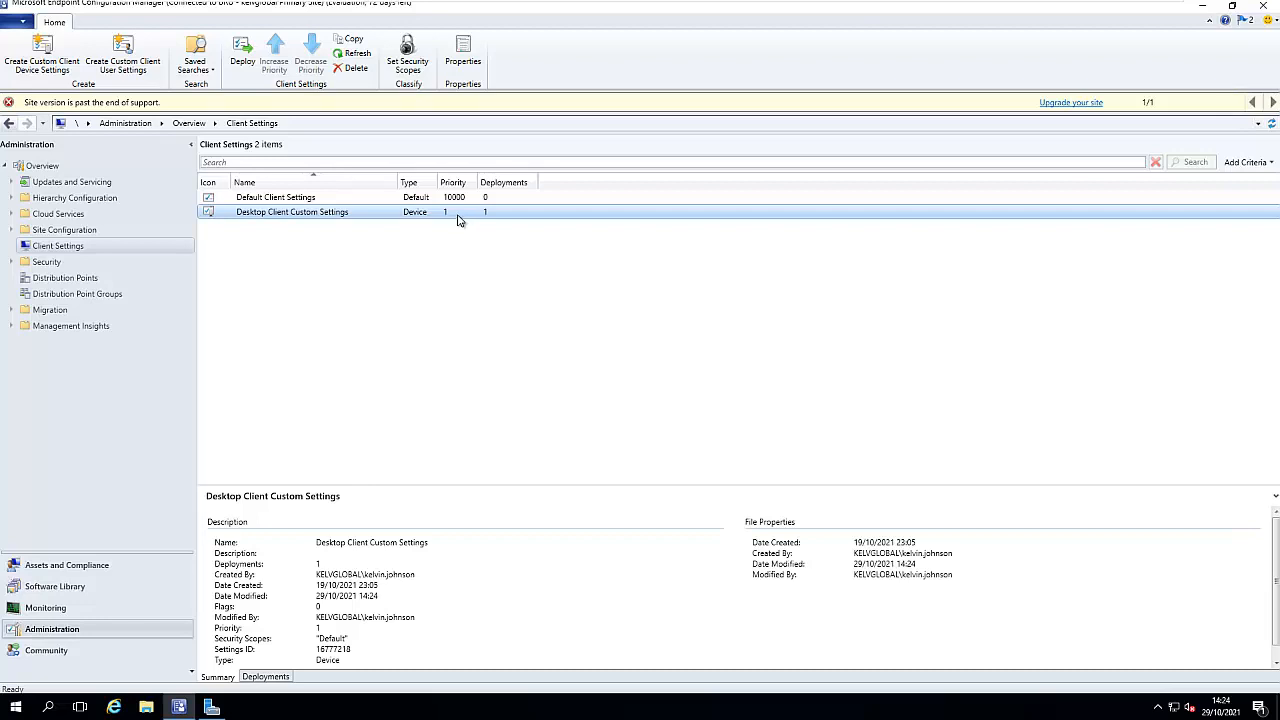
right_click(398, 213)
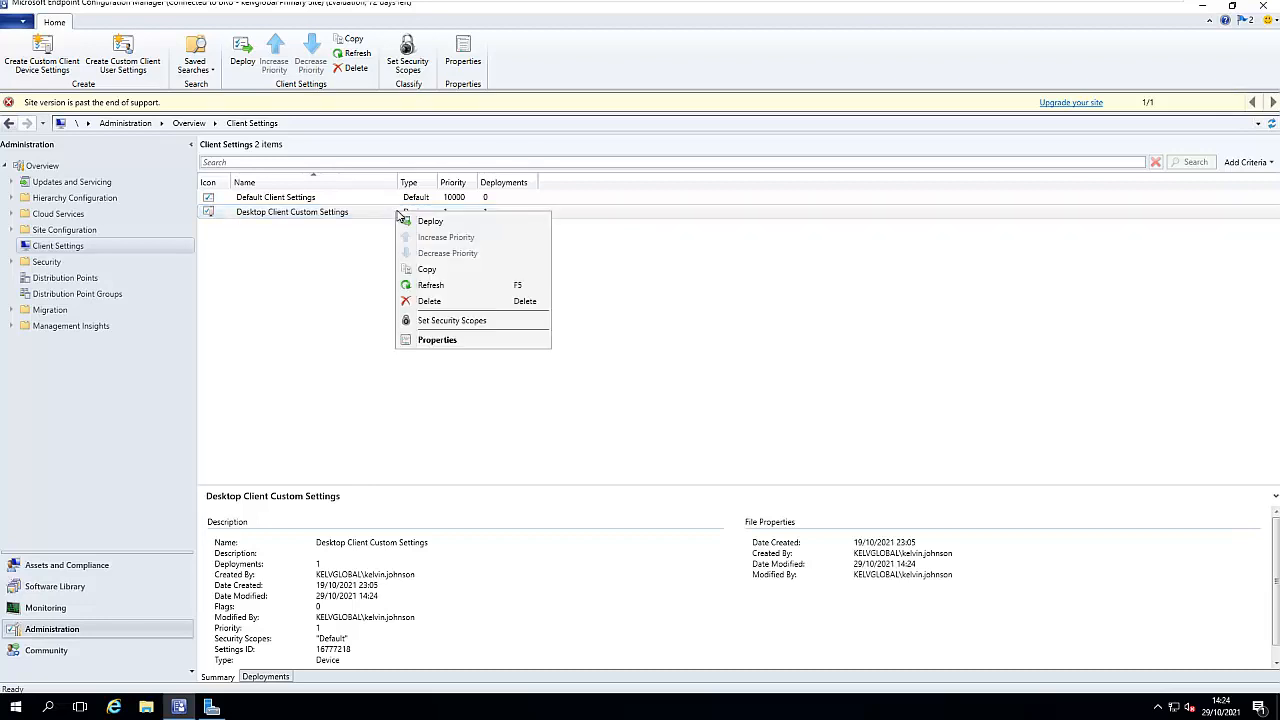
click(445, 223)
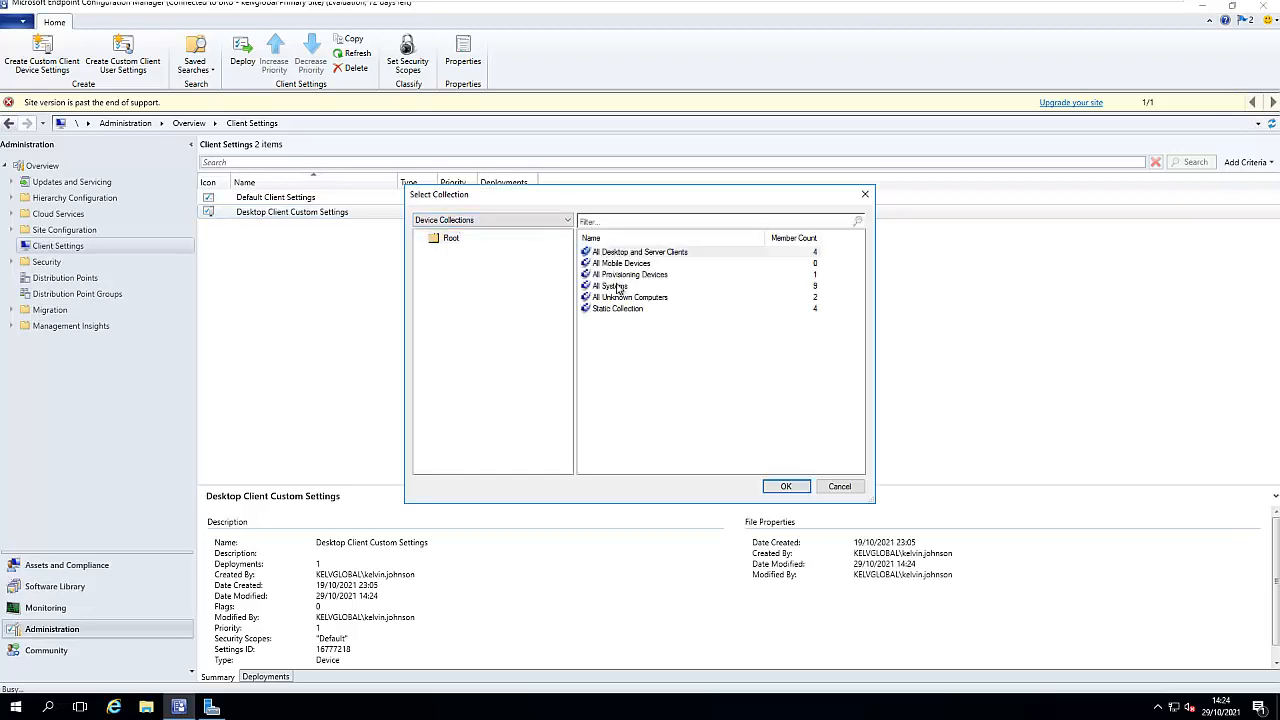